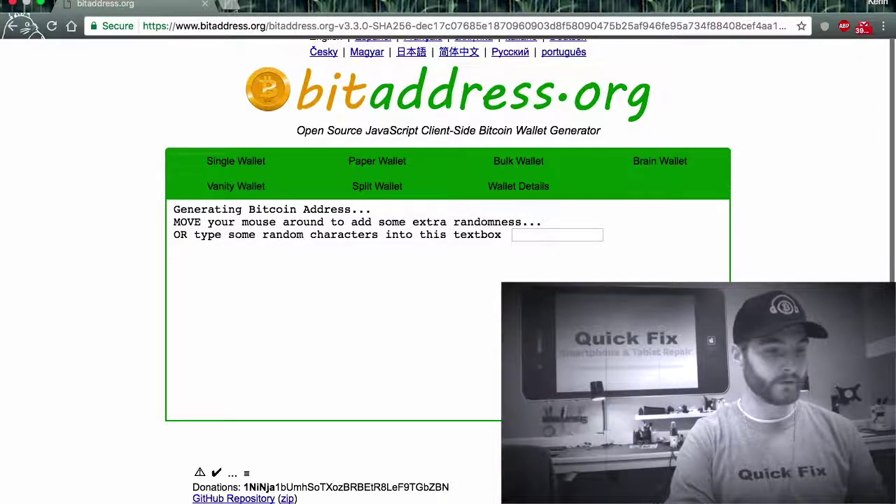
Save the bitaddress.org page to the Desktop as 'Webpage, Complete' (bitaddress.org.html)
click(97, 1)
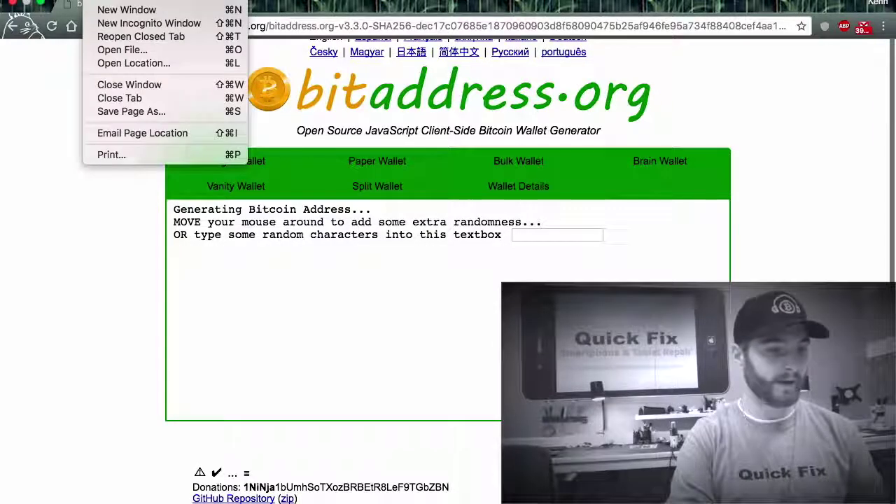
click(111, 112)
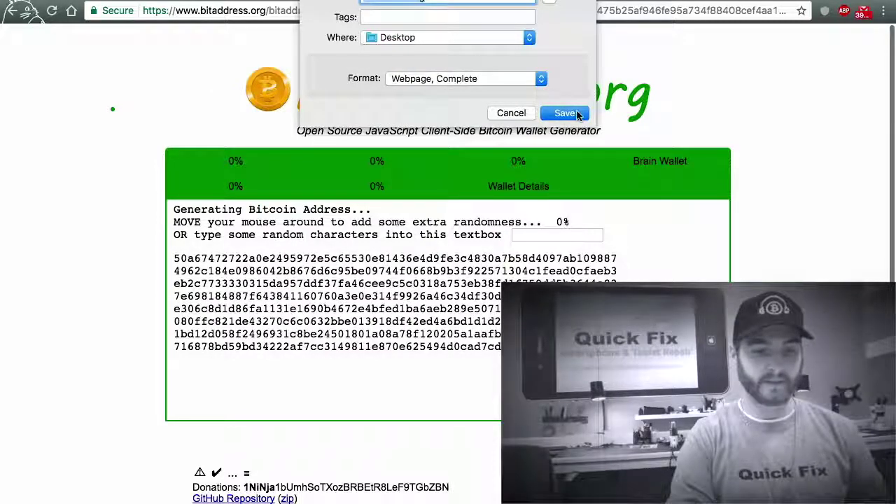
click(565, 114)
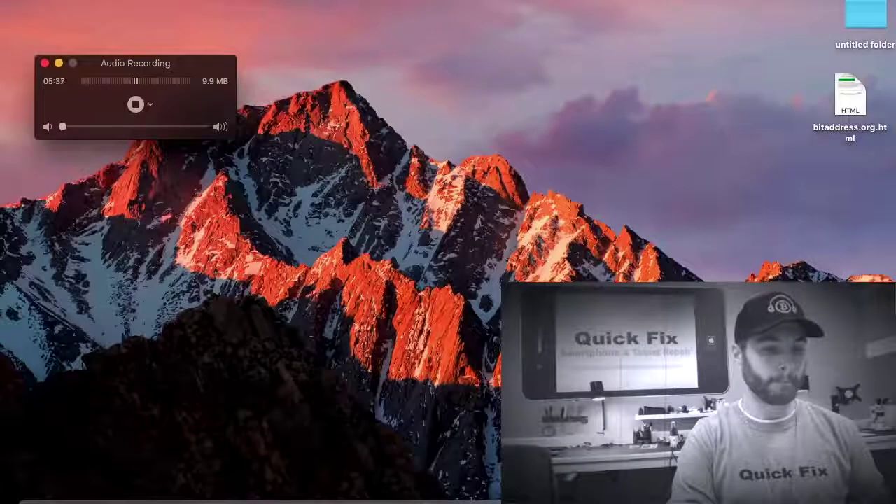
Turn Wi-Fi off, then open the saved bitaddress.org.html from the Desktop in Chrome
click(58, 65)
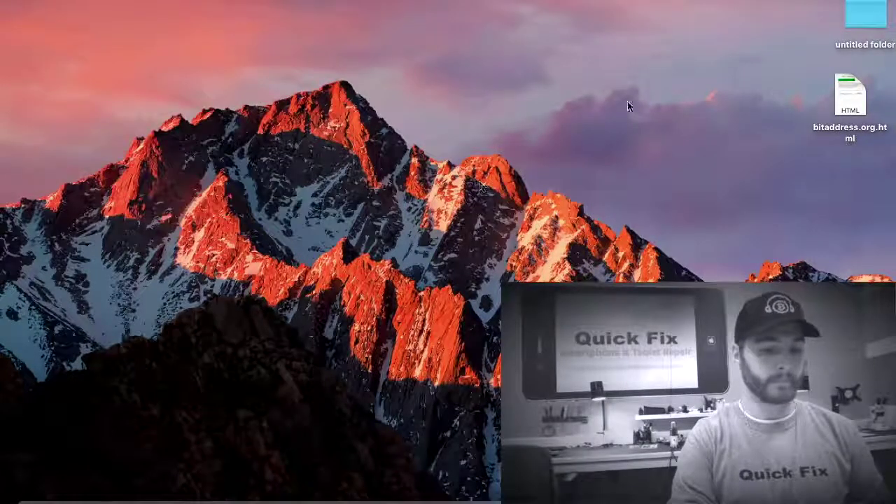
click(662, 1)
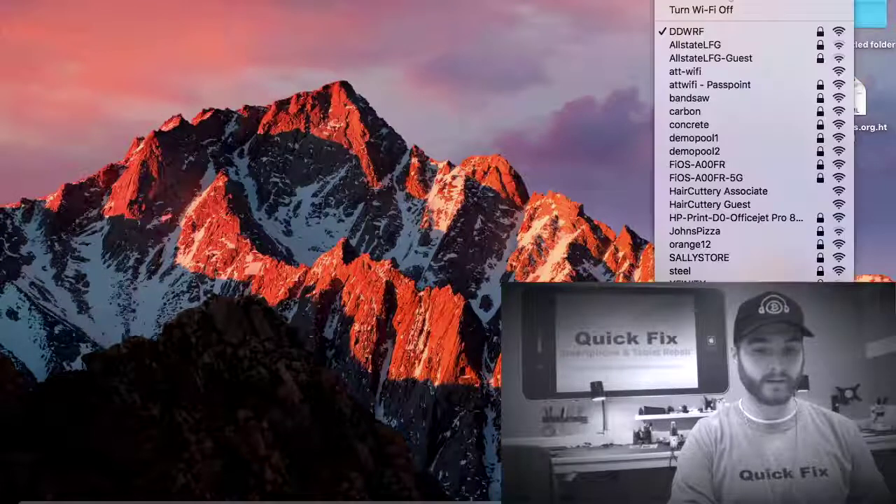
click(679, 14)
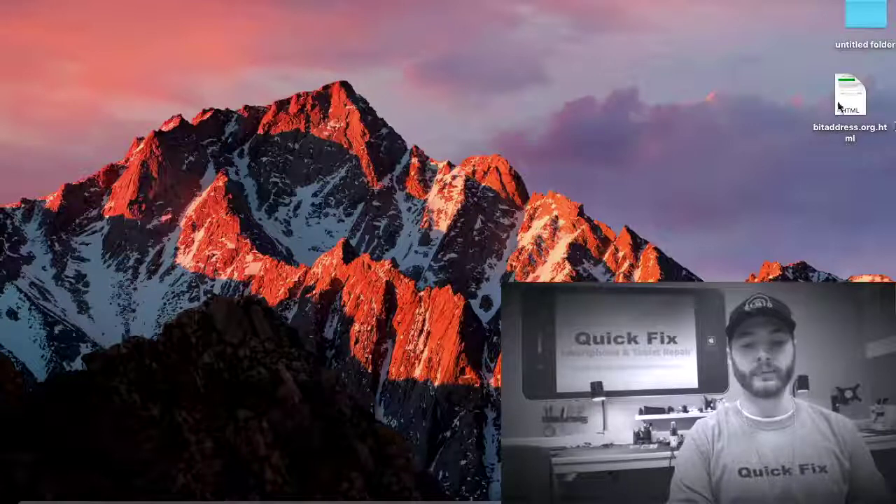
drag(839, 105, 753, 135)
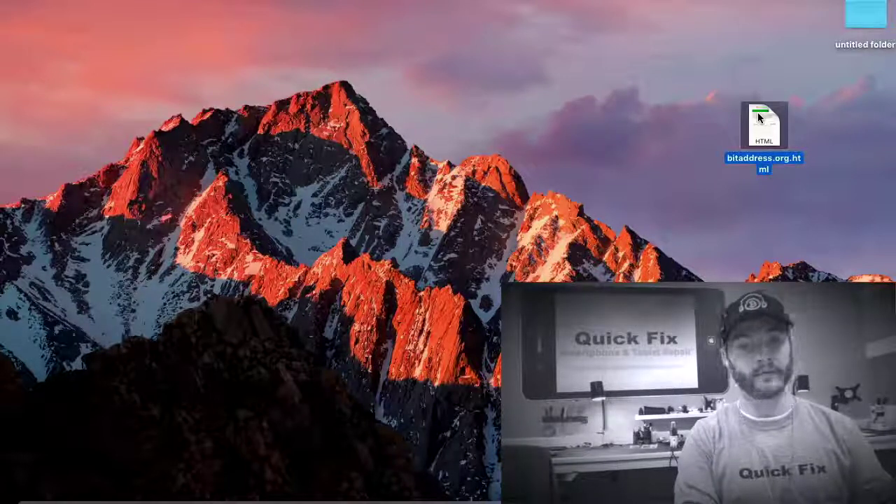
double_click(762, 123)
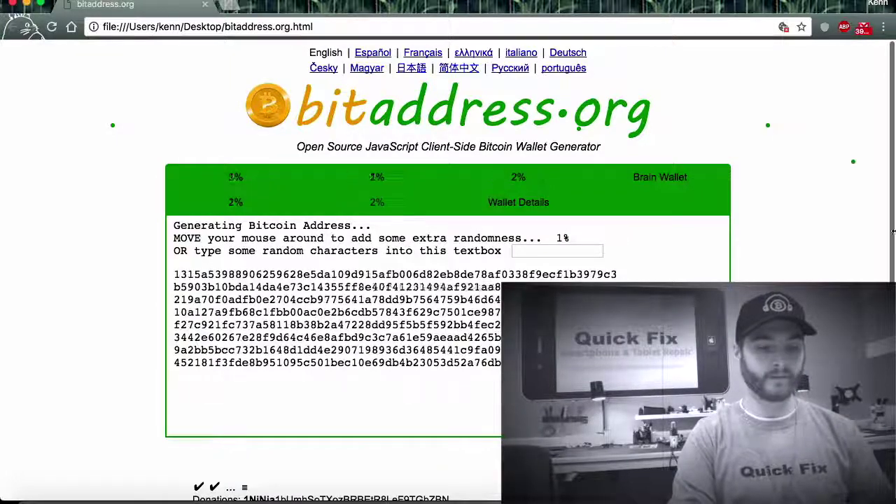
Type a long string of random characters into the bitaddress.org randomness box
click(600, 252)
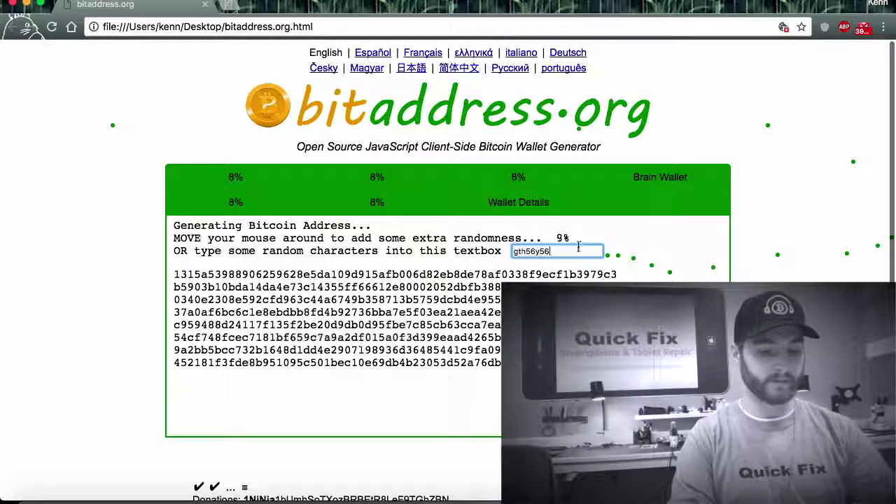
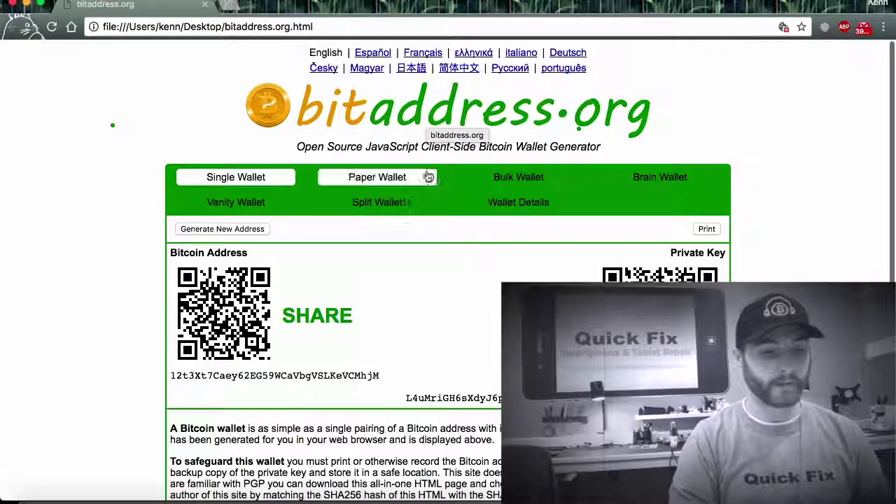
On the Paper Wallet tab, generate 1 address and tick BIP38 Encrypt
click(389, 177)
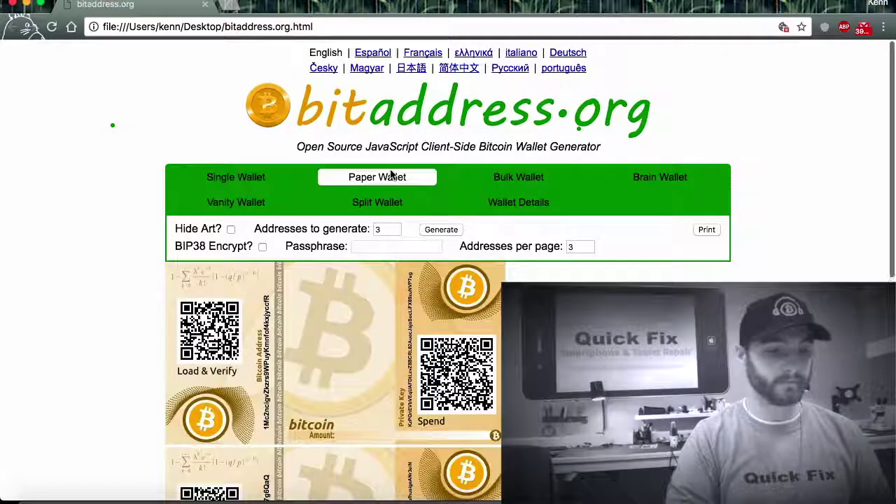
double_click(382, 230)
text(1)
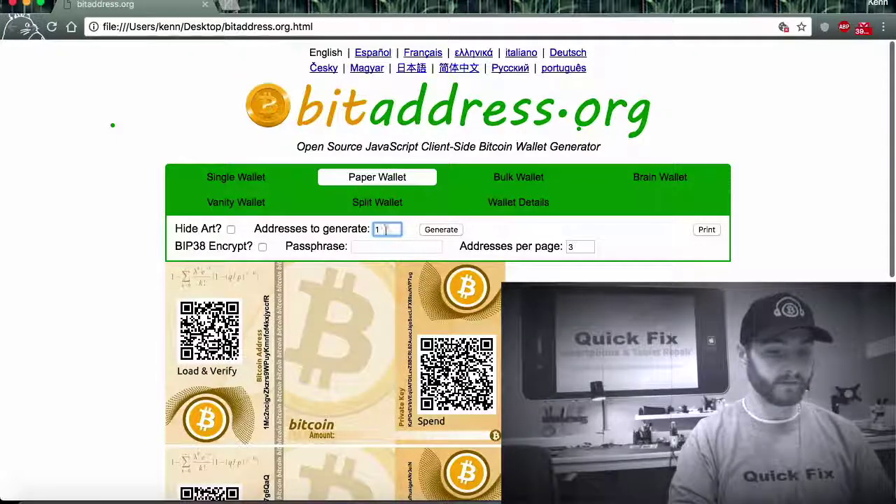
click(442, 229)
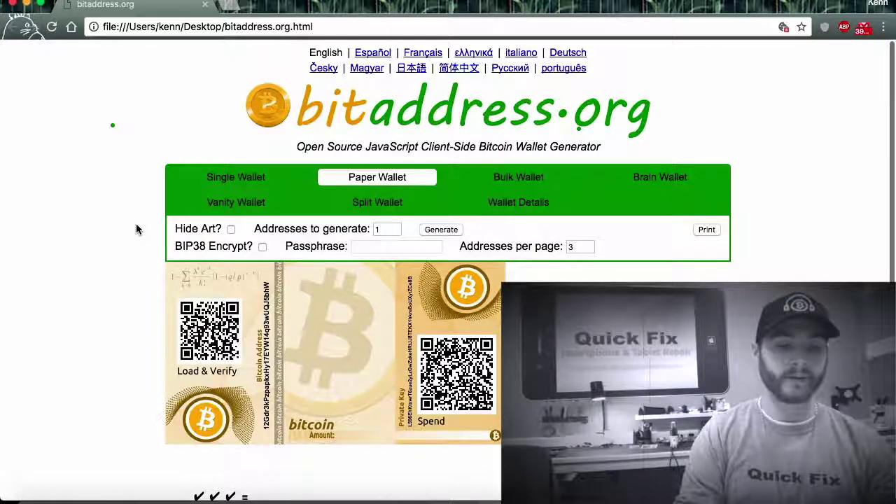
click(263, 247)
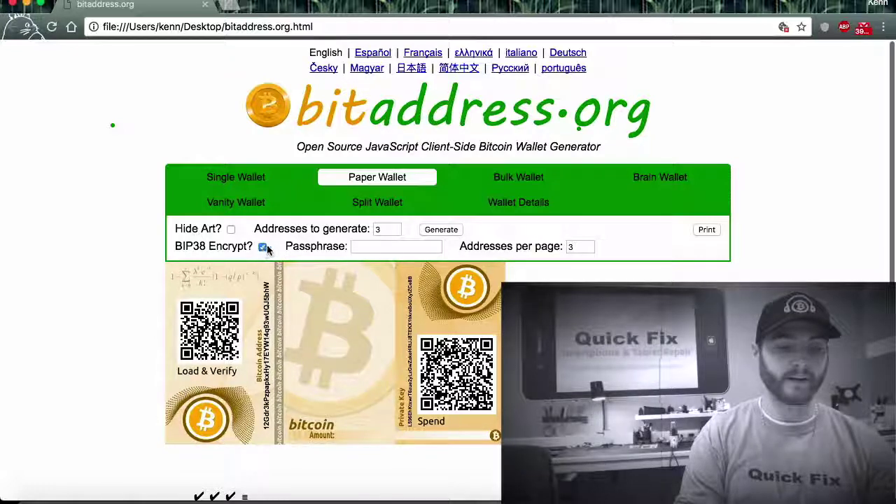
Set addresses to generate to 1, enter the encryption passphrase, and generate the wallet
click(387, 229)
double_click(387, 230)
text(1)
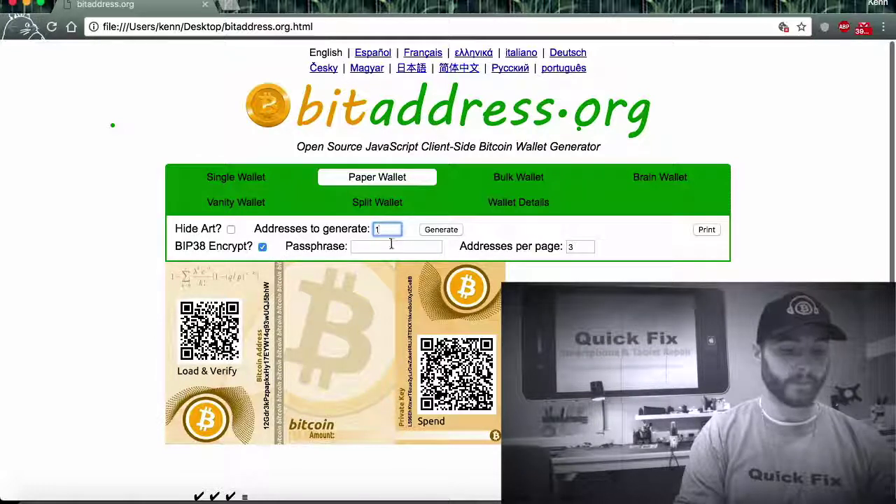
click(391, 245)
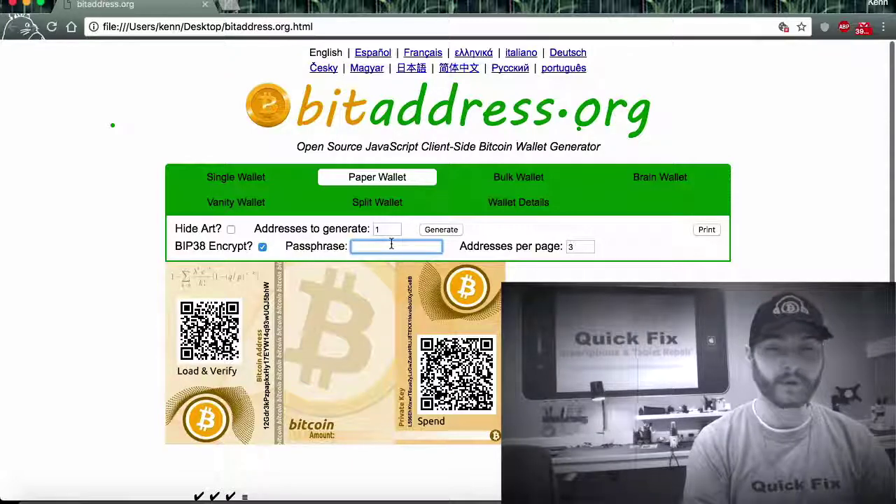
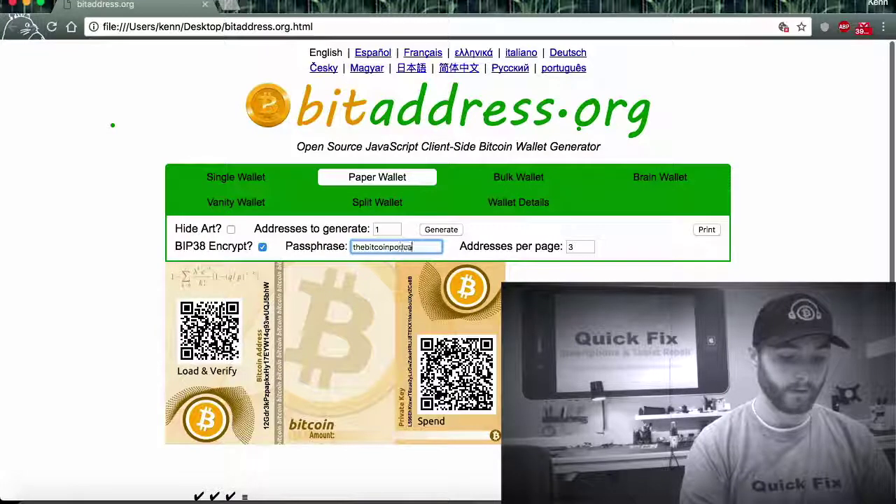
click(452, 231)
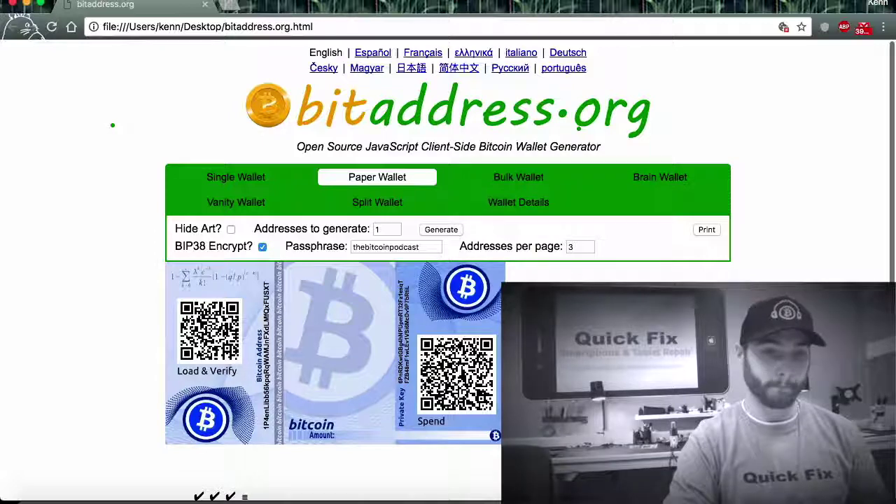
Turn Wi-Fi back on and bring up the context menu for the paper wallet image
click(664, 0)
click(701, 10)
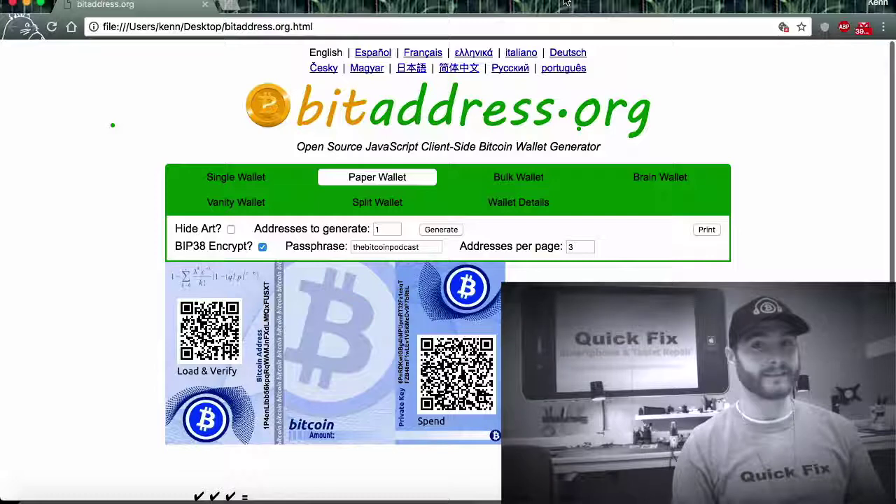
right_click(300, 305)
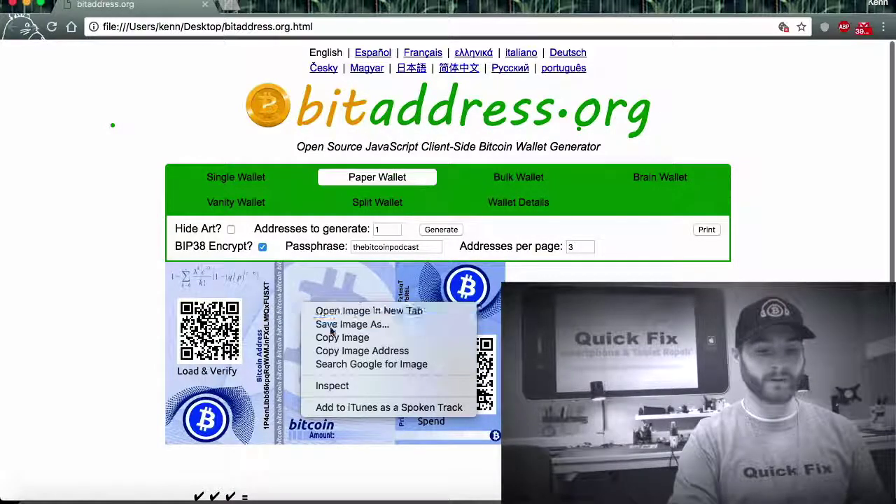
Save the wallet image under the name 'paper wallet' as a PNG
click(332, 326)
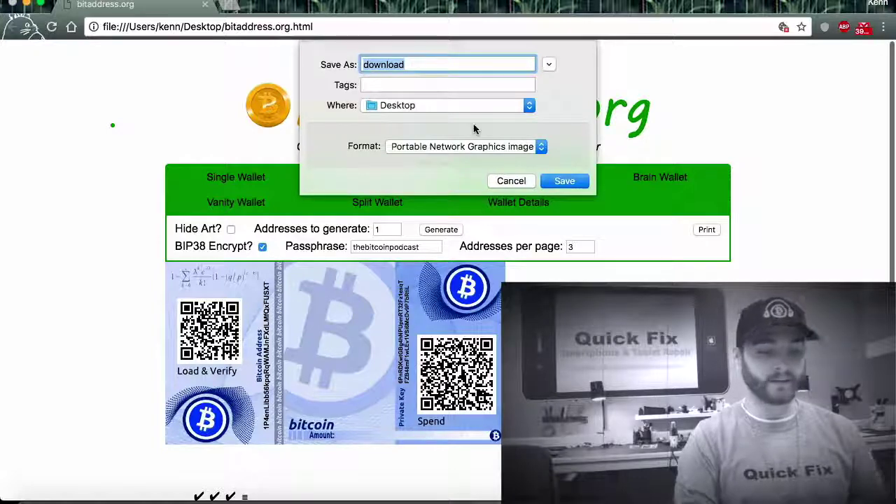
text(paper wallet)
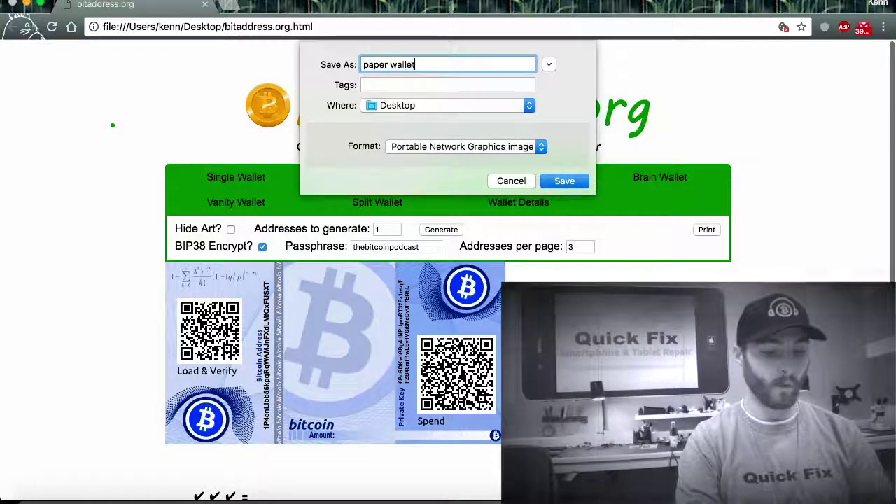
key(Return)
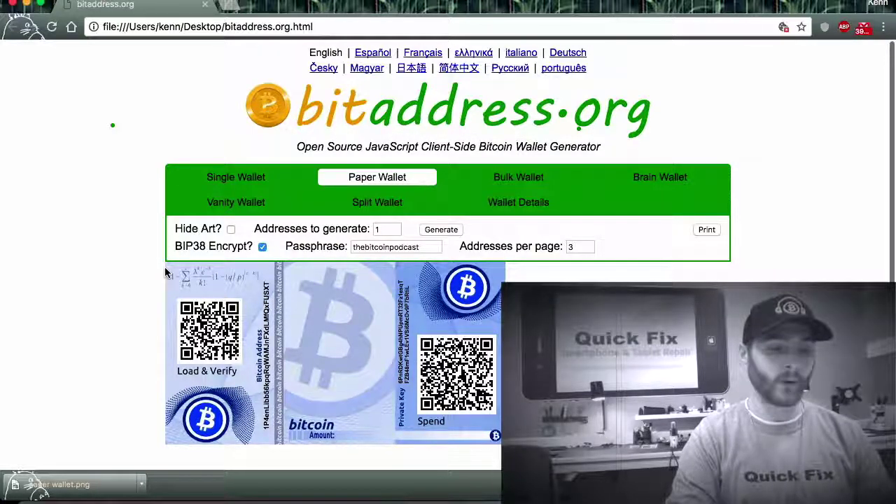
Screenshot the paper wallet area with Cmd+Shift+4, then view and close paper wallet.png
key(super+shift+4)
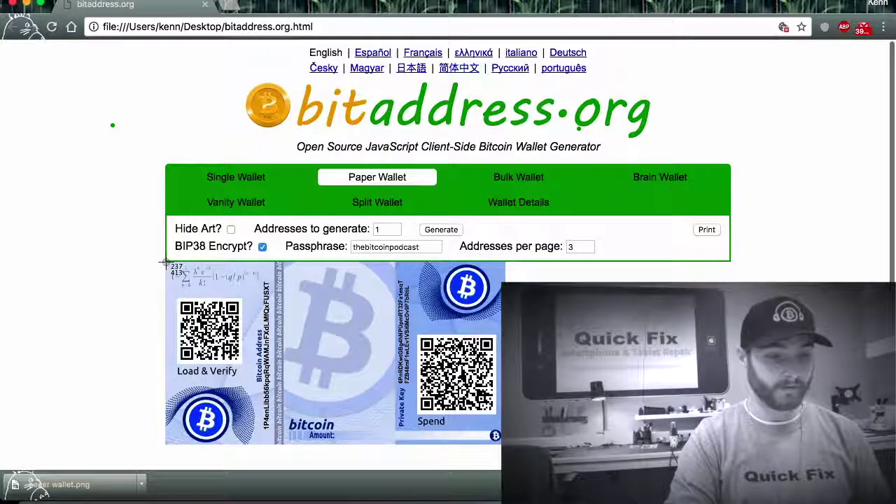
drag(166, 263, 503, 444)
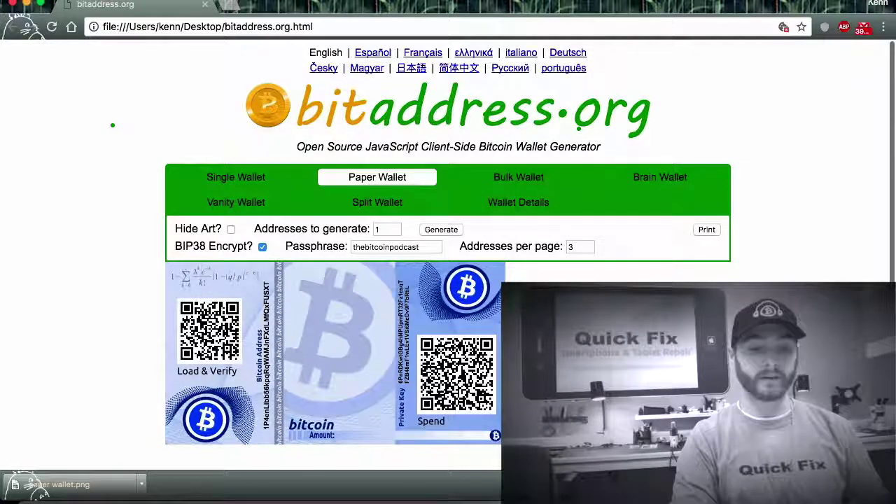
click(115, 496)
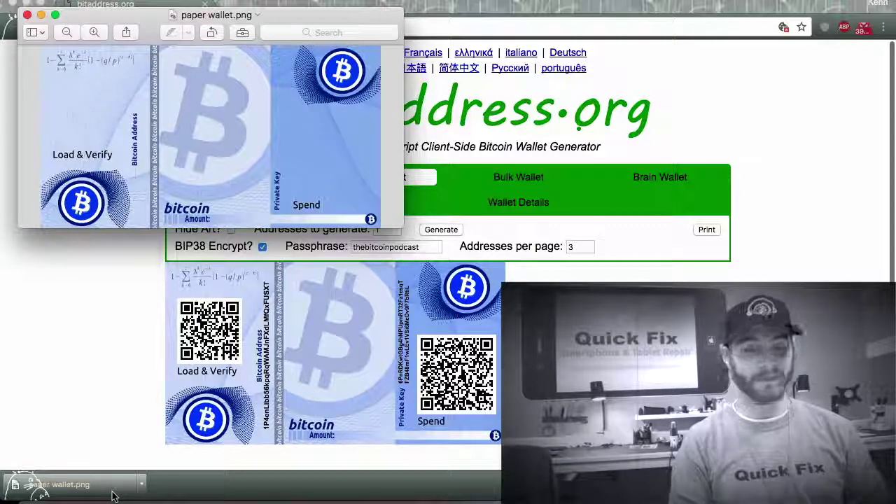
click(27, 15)
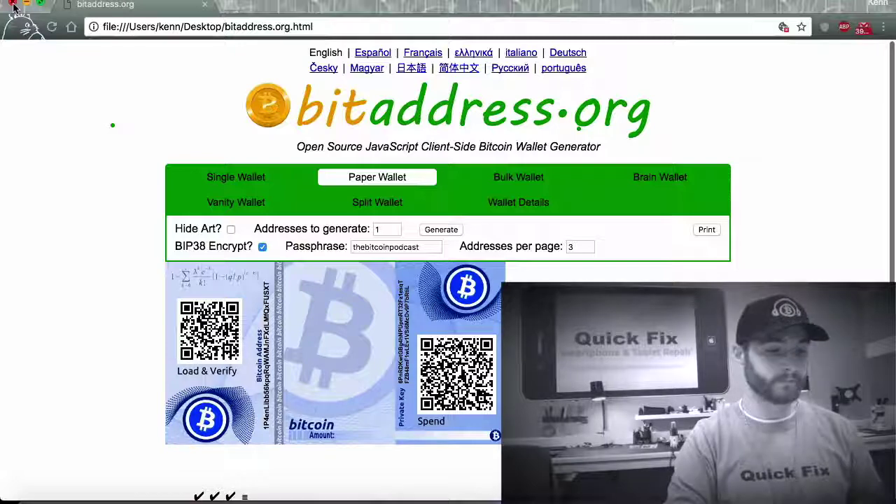
Close Chrome and open paper wallet.png from the Desktop in Preview
click(12, 4)
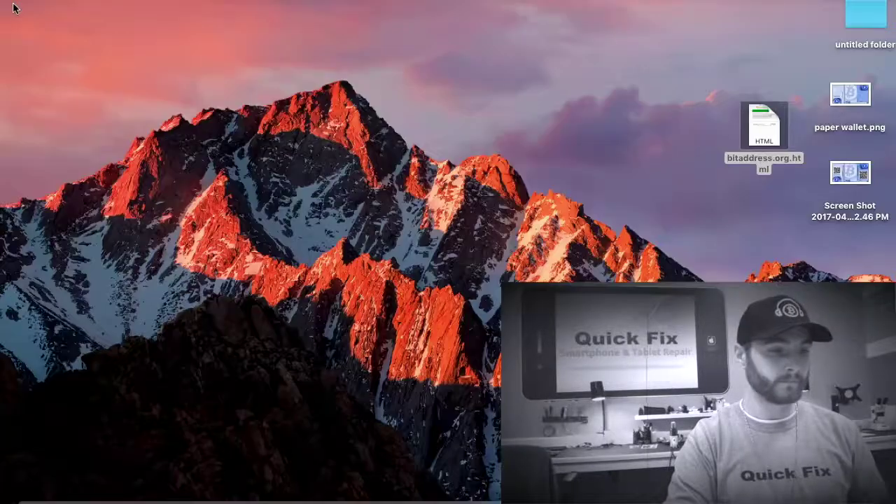
drag(862, 94, 531, 95)
double_click(530, 95)
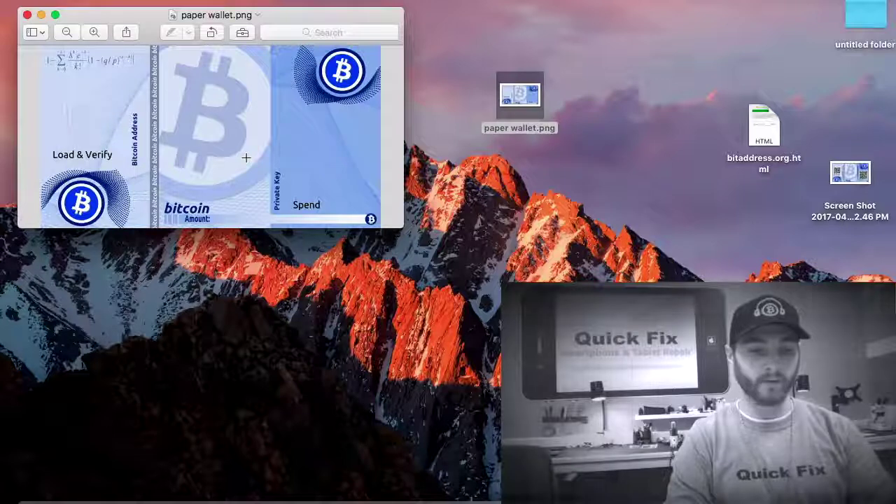
Open the wallet screenshot in Preview and print it
click(862, 172)
double_click(861, 172)
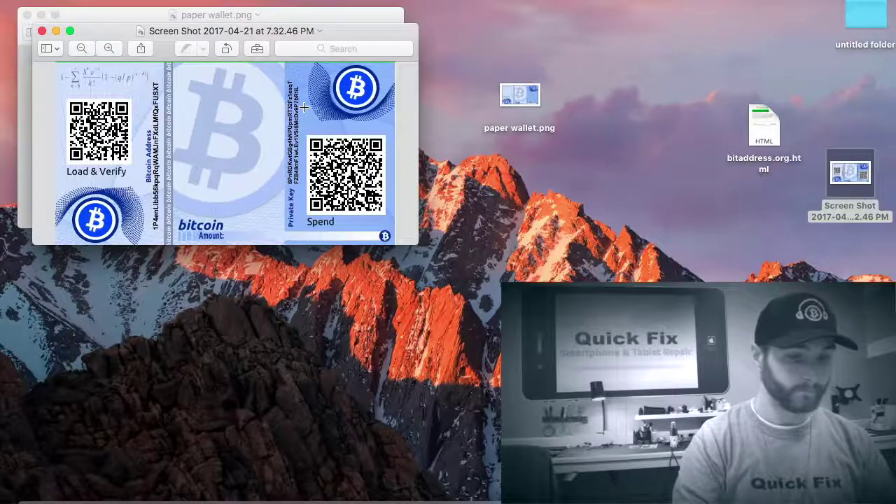
key(super+p)
click(485, 389)
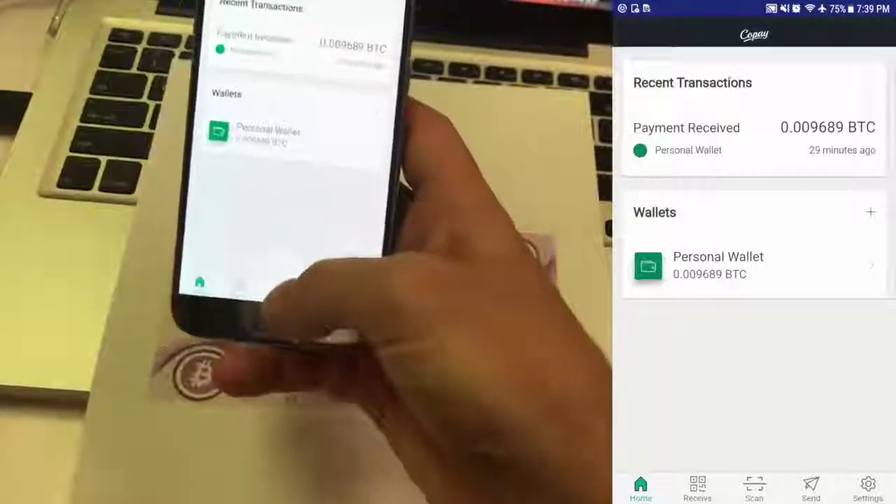
Scan the paper wallet's QR code and enter a 10.00 USD payment to its address
click(754, 488)
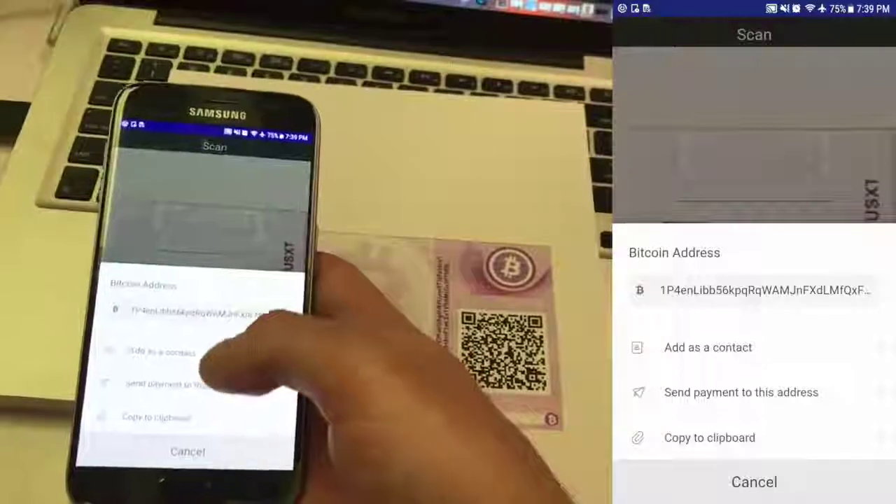
click(741, 393)
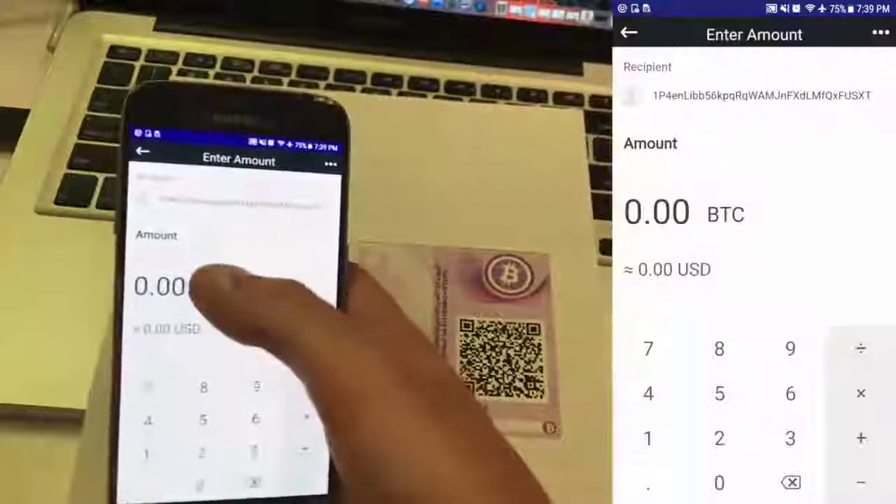
click(833, 210)
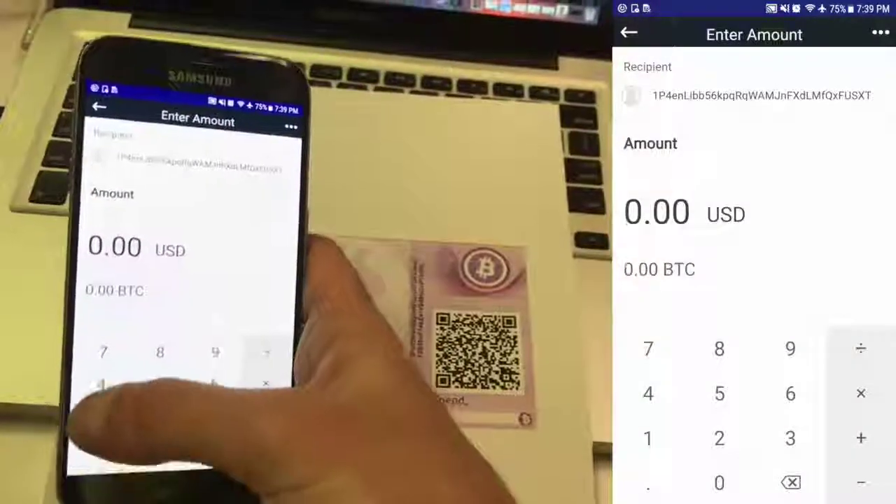
click(648, 439)
click(719, 483)
click(649, 483)
click(719, 483)
click(719, 484)
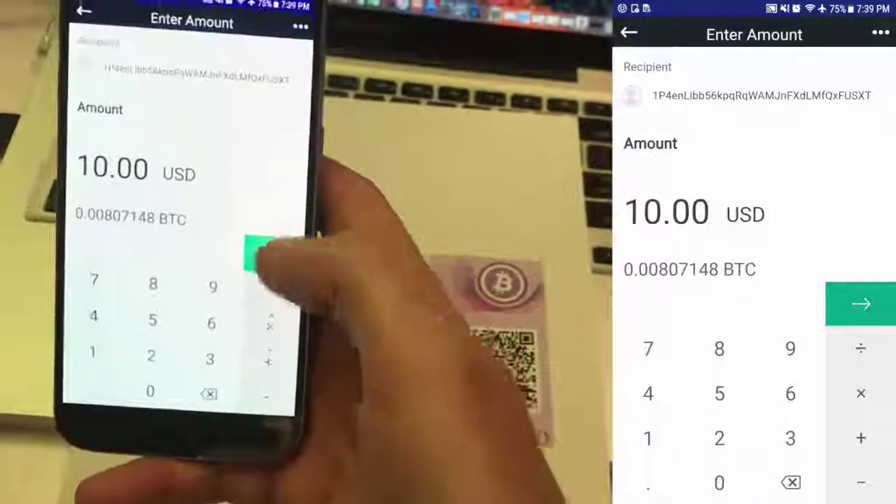
Confirm and send the 0.008071 BTC payment, then dismiss the sent confirmation
click(861, 304)
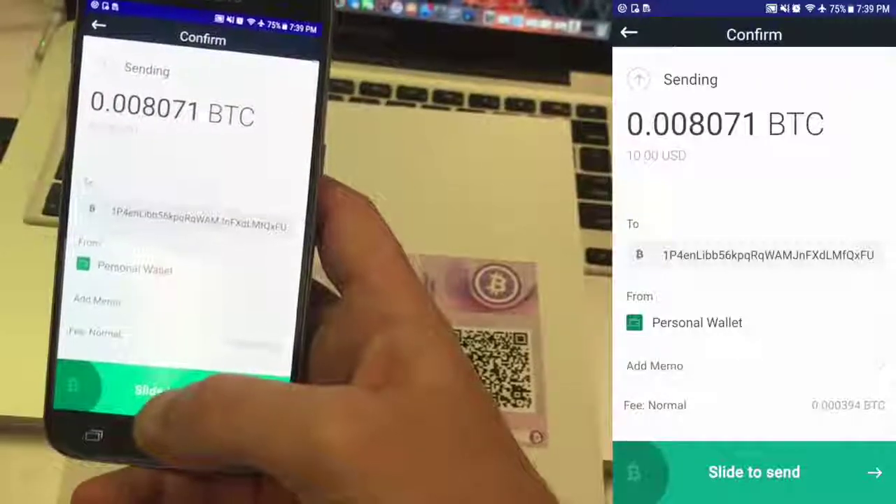
drag(633, 473, 875, 473)
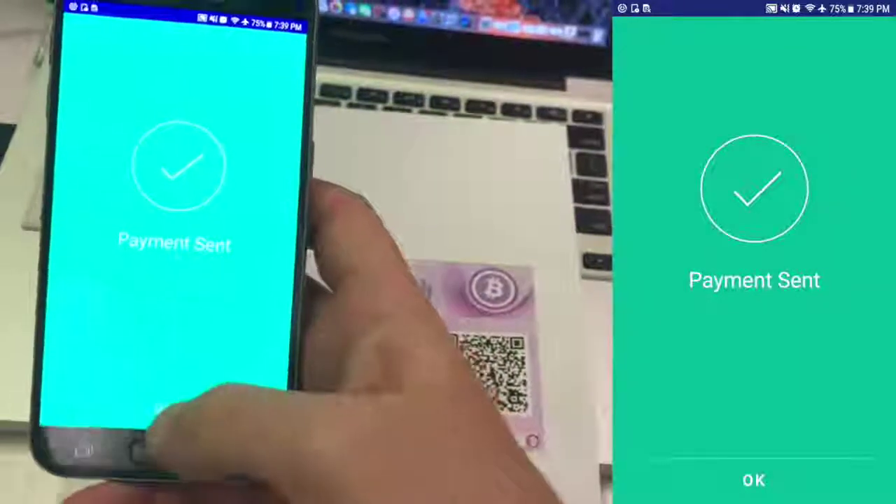
click(754, 480)
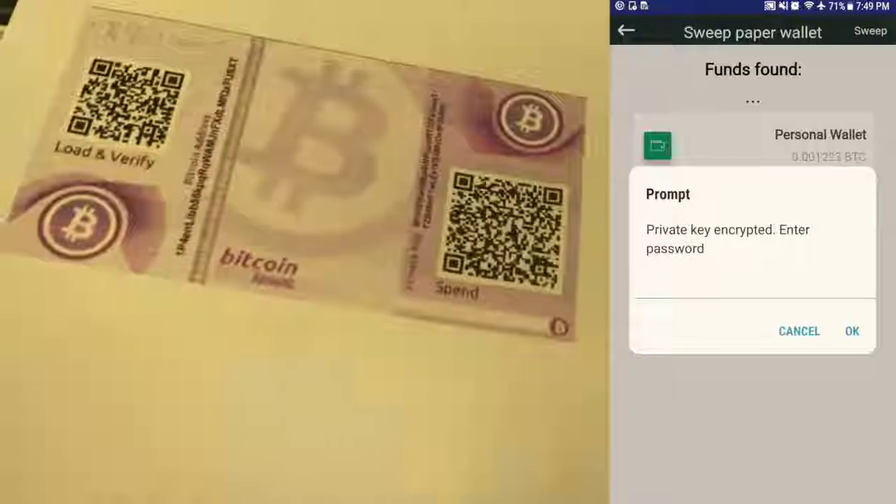
Decrypt the paper wallet with its BIP38 passphrase and sweep its 0.008071 BTC into Personal Wallet
click(753, 283)
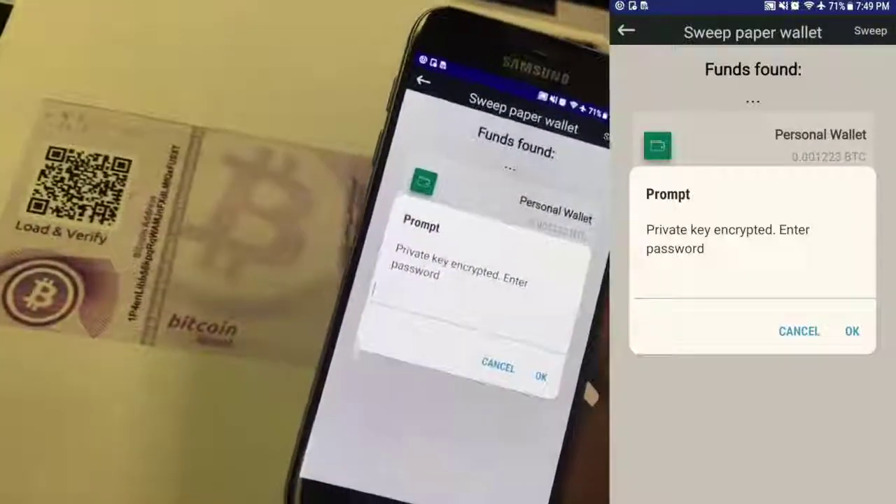
click(752, 283)
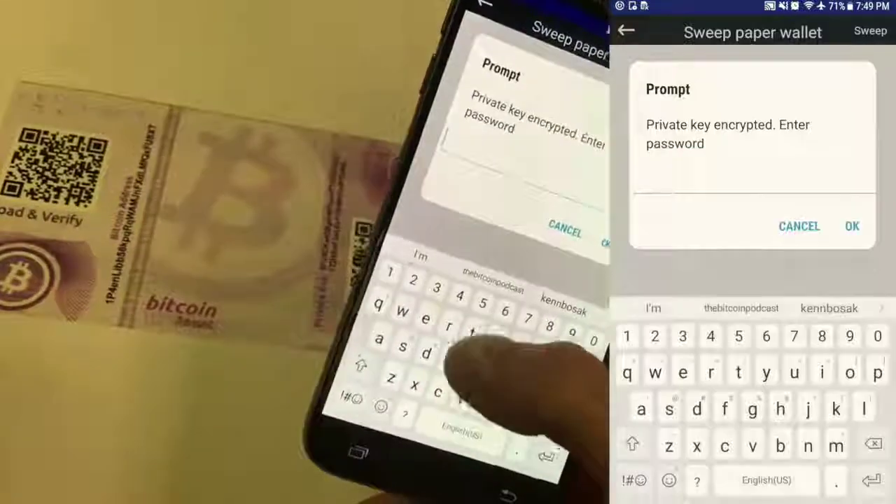
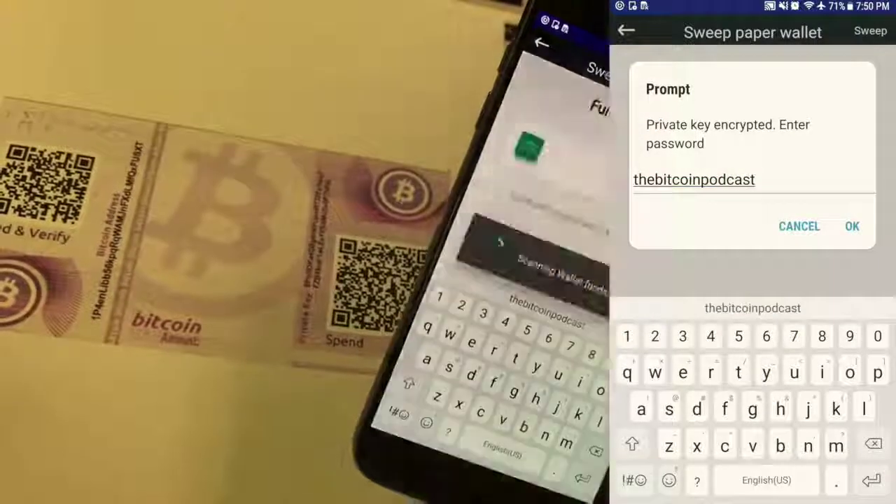
key(Return)
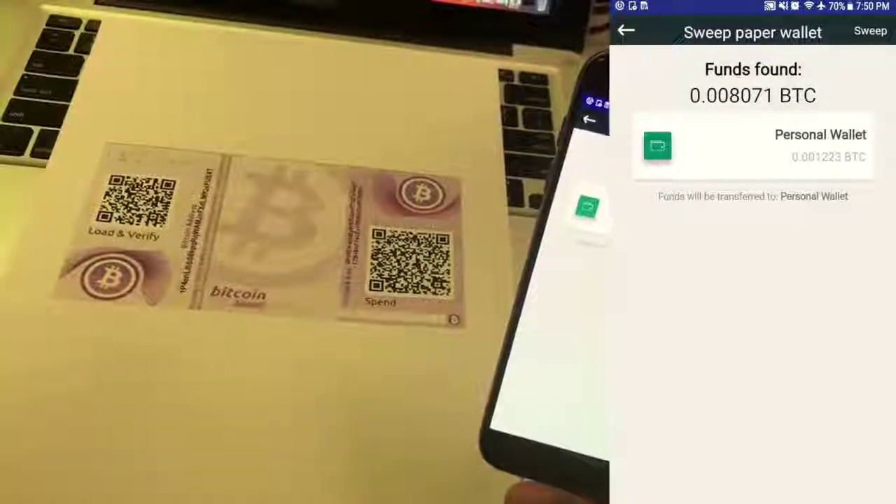
click(870, 31)
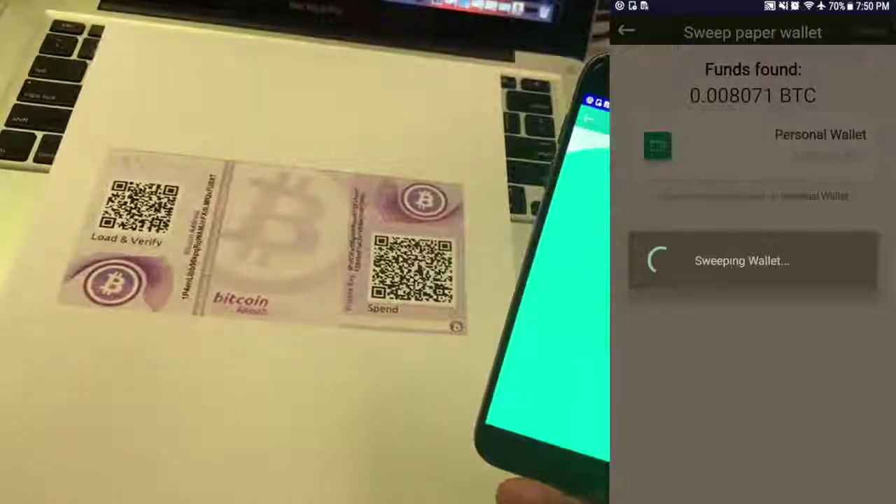
click(752, 484)
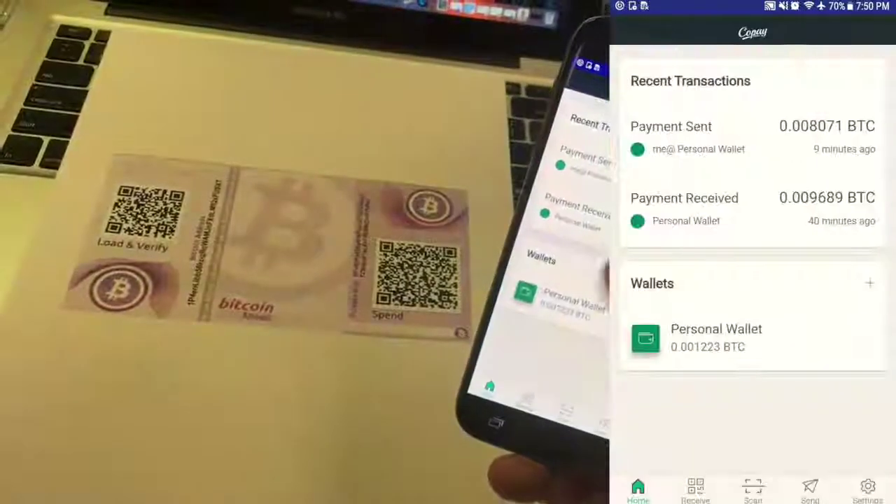